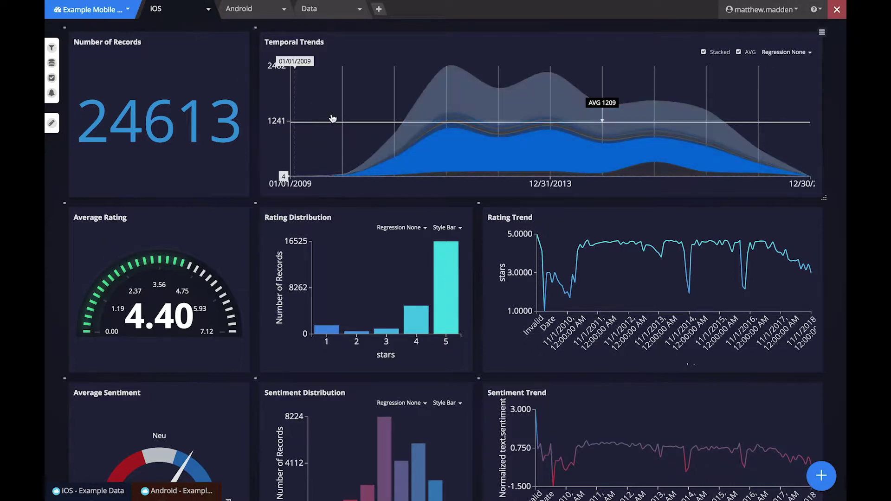
# Filter the iOS dashboard to sentiment values -4 through -1 using the Sentiment Distribution chart, and review the filtered widgets
pyautogui.scroll(-3, 333, 119)
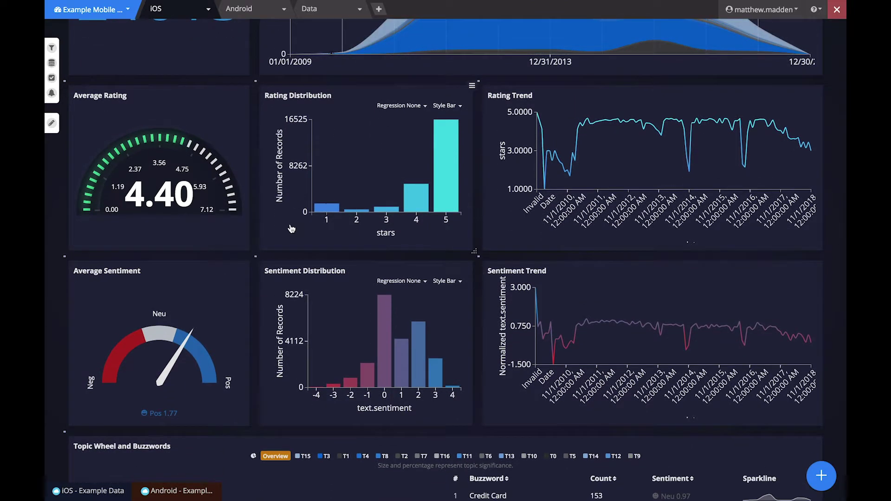
pyautogui.scroll(-3, 291, 226)
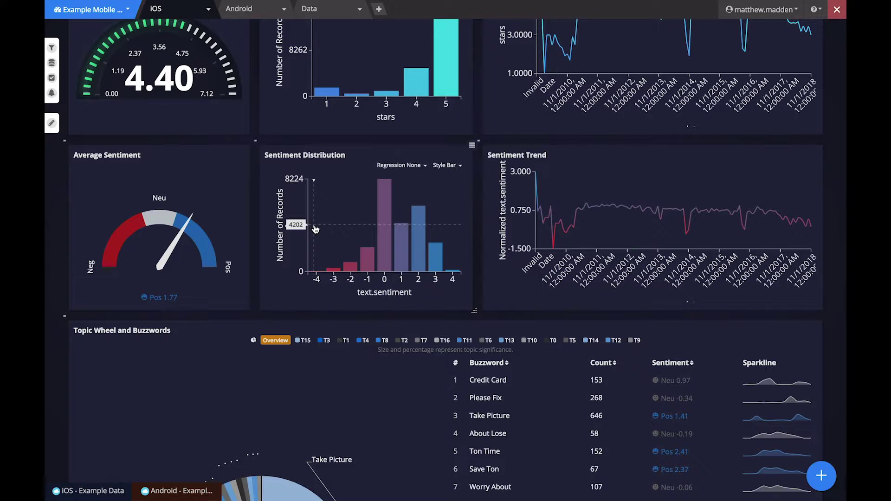
pyautogui.moveTo(315, 229); pyautogui.dragTo(368, 230)
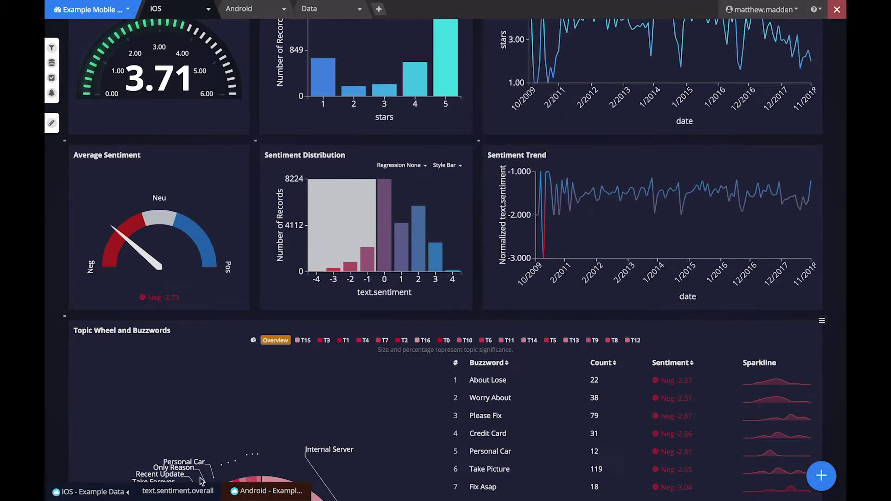
pyautogui.moveTo(194, 497)
pyautogui.moveTo(108, 495)
pyautogui.scroll(-4, 379, 380)
pyautogui.scroll(9, 379, 380)
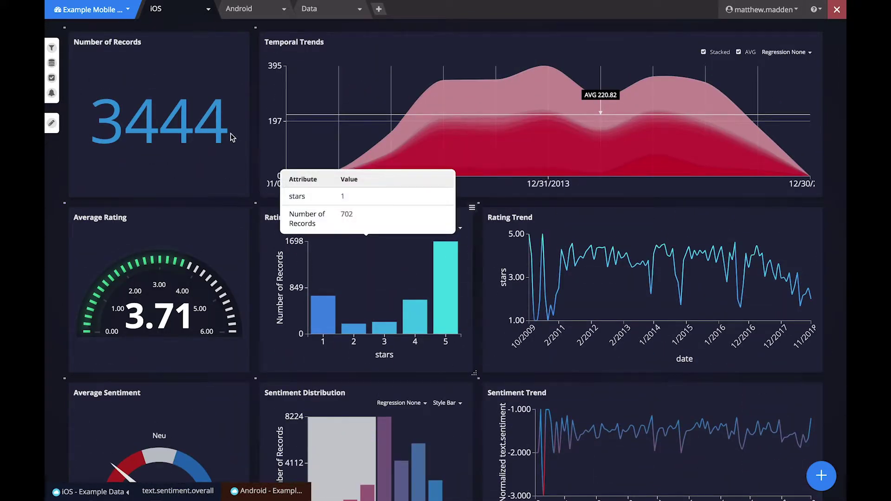
# Remove the value -1 from the text.sentiment.overall filter on iOS - Example Data
pyautogui.click(52, 48)
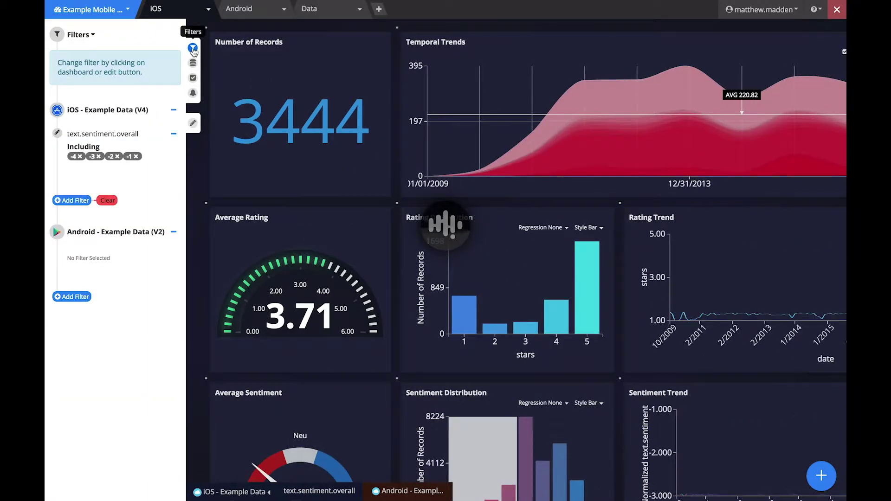
pyautogui.click(193, 48)
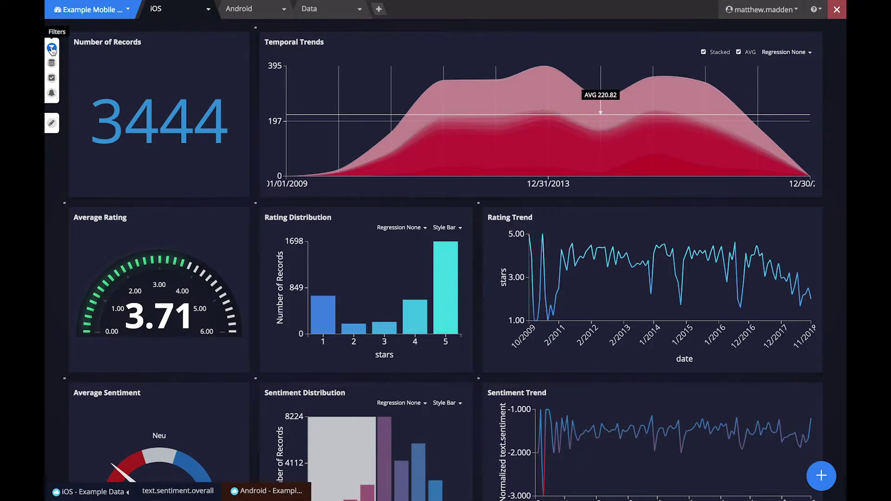
pyautogui.click(51, 48)
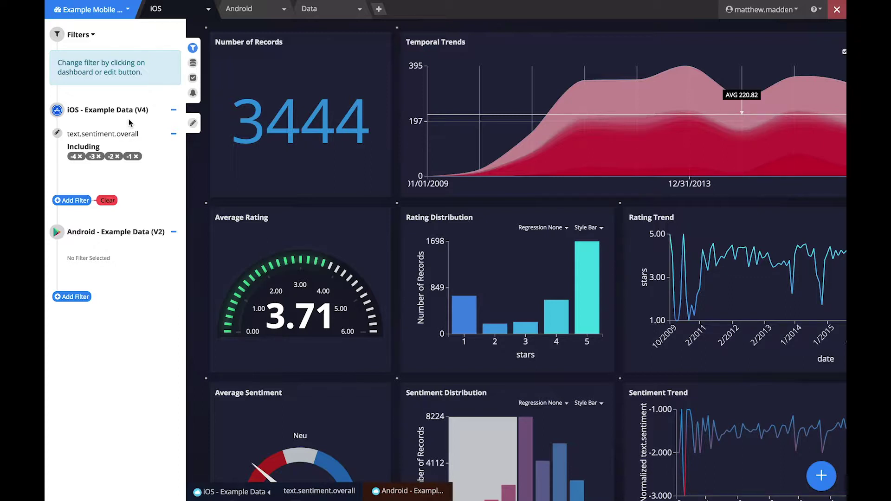
pyautogui.click(136, 157)
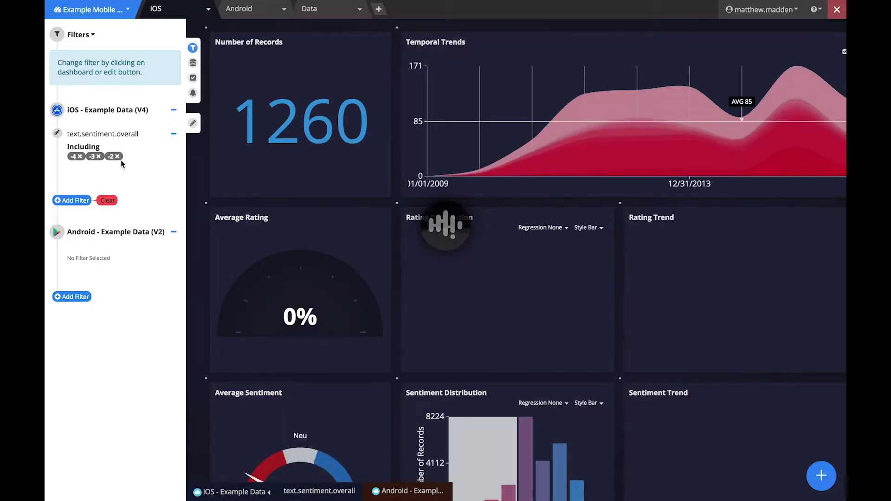
pyautogui.click(193, 49)
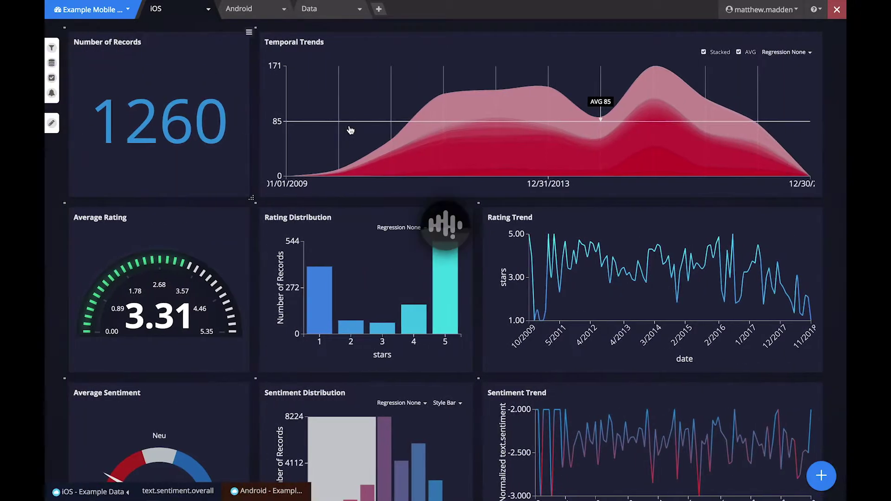
# Clear the whole text.sentiment.overall filter from the iOS data
pyautogui.scroll(-2, 351, 131)
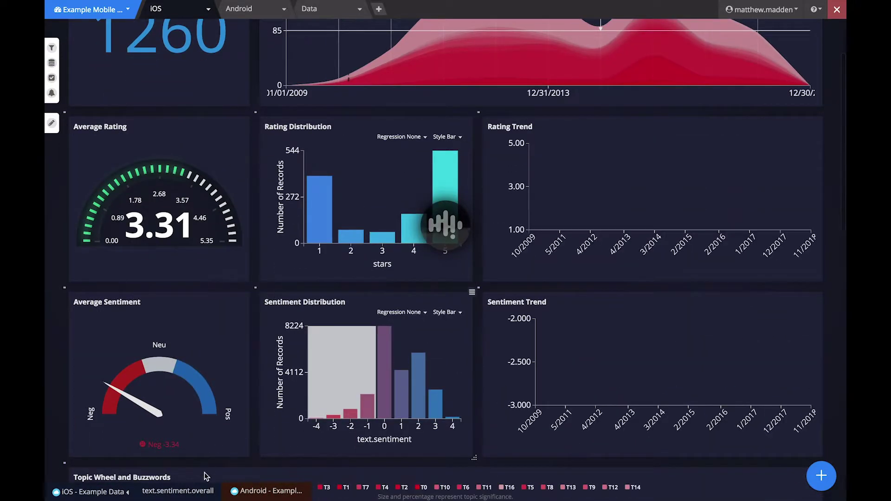
pyautogui.moveTo(188, 496)
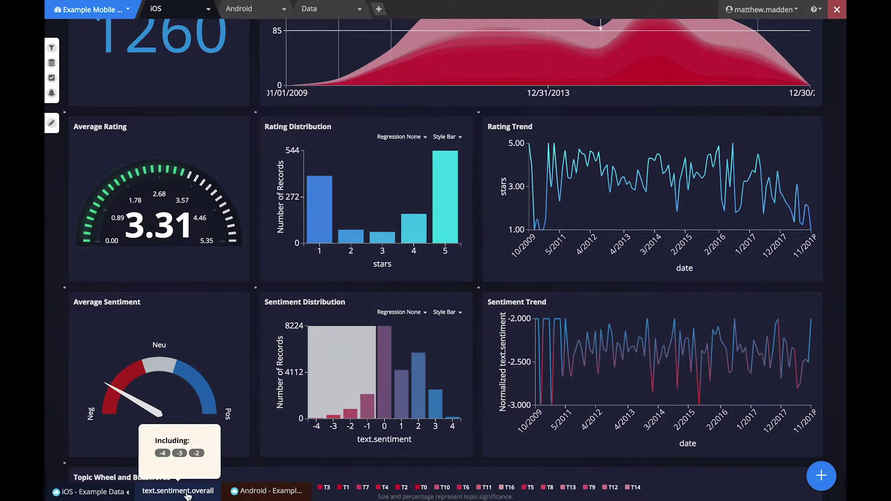
pyautogui.click(188, 496)
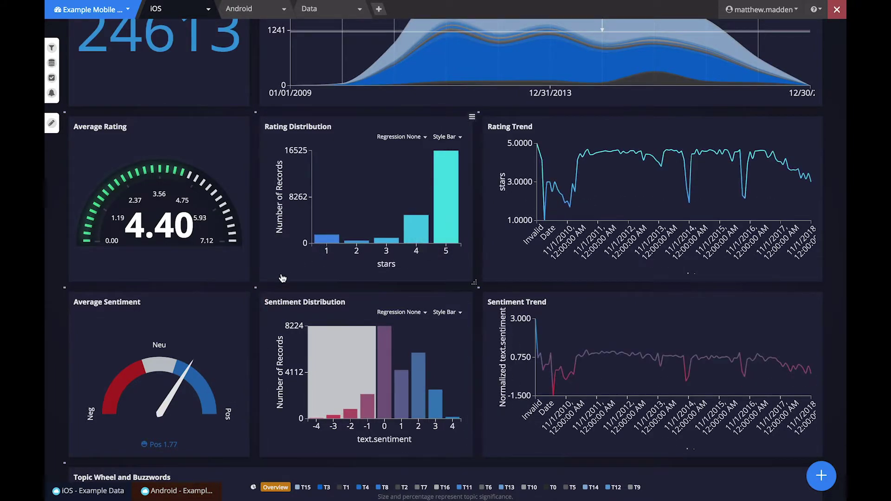
# Start a numerical range filter on text.sentiment for iOS - Example Data, running from -4 to -1
pyautogui.scroll(2, 282, 278)
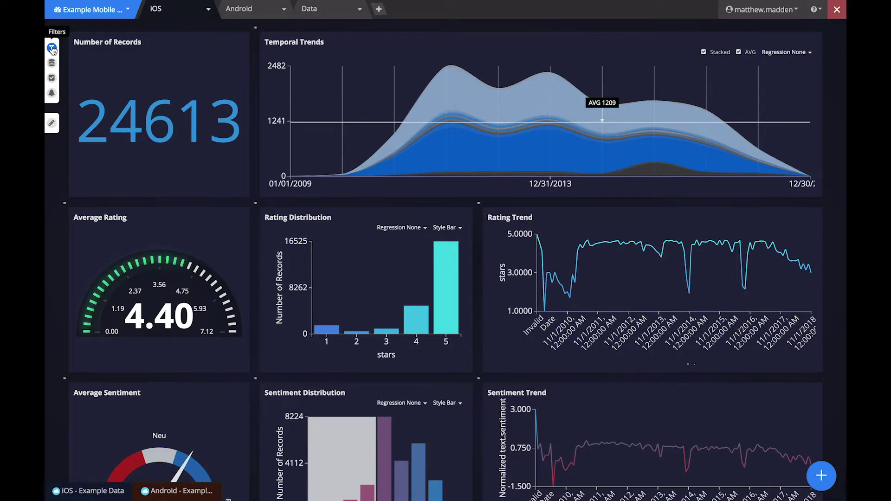
pyautogui.click(52, 48)
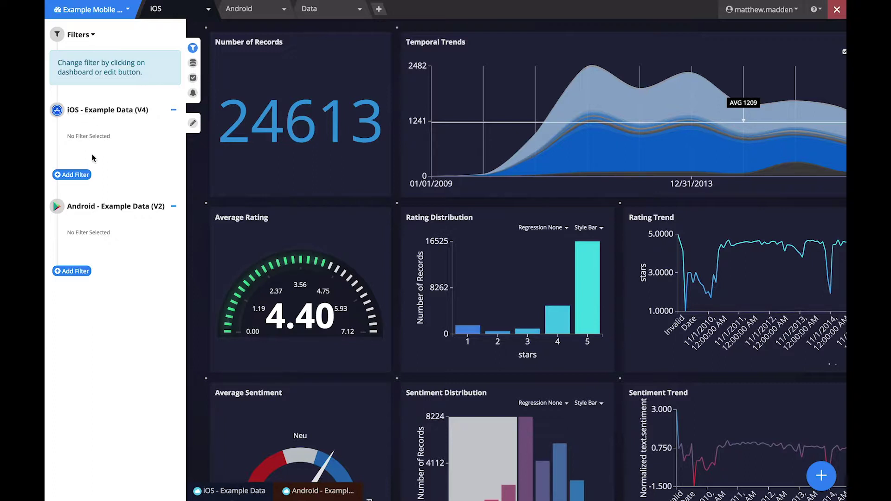
pyautogui.click(78, 177)
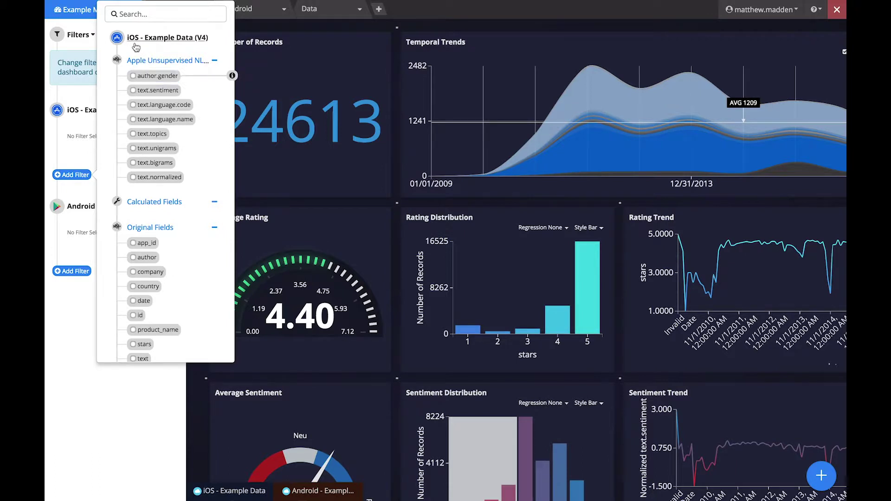
pyautogui.click(133, 92)
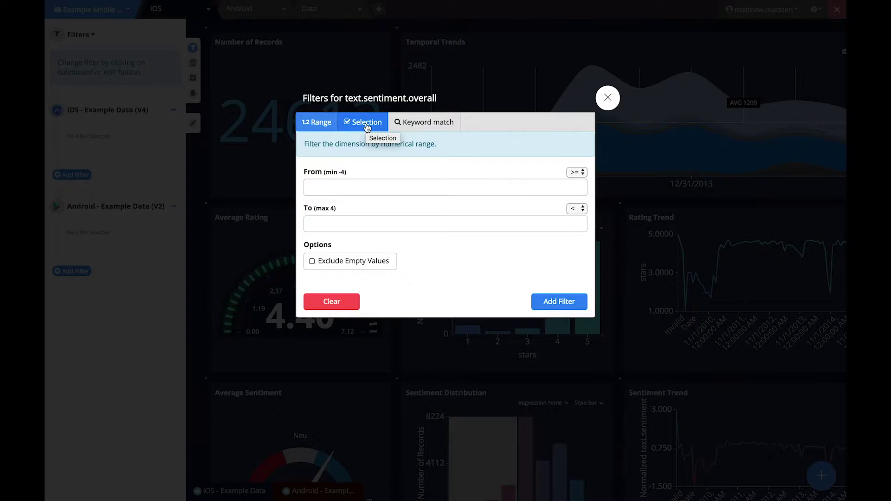
pyautogui.click(368, 126)
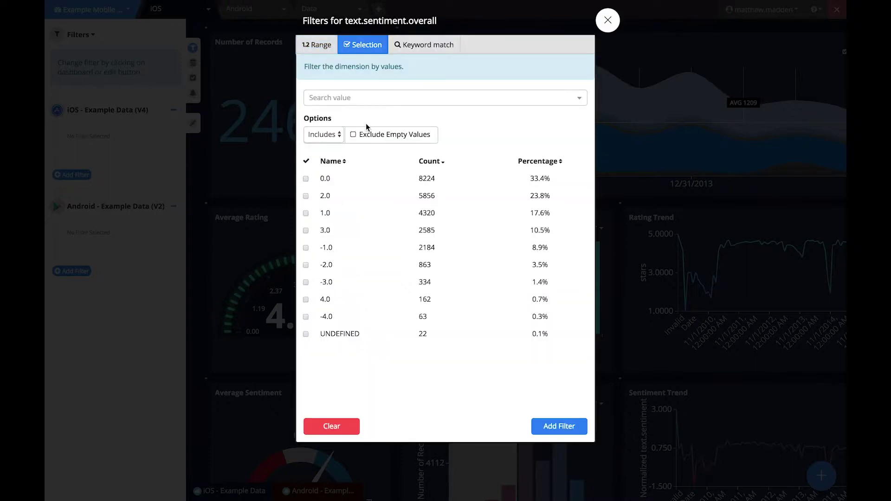
pyautogui.click(319, 51)
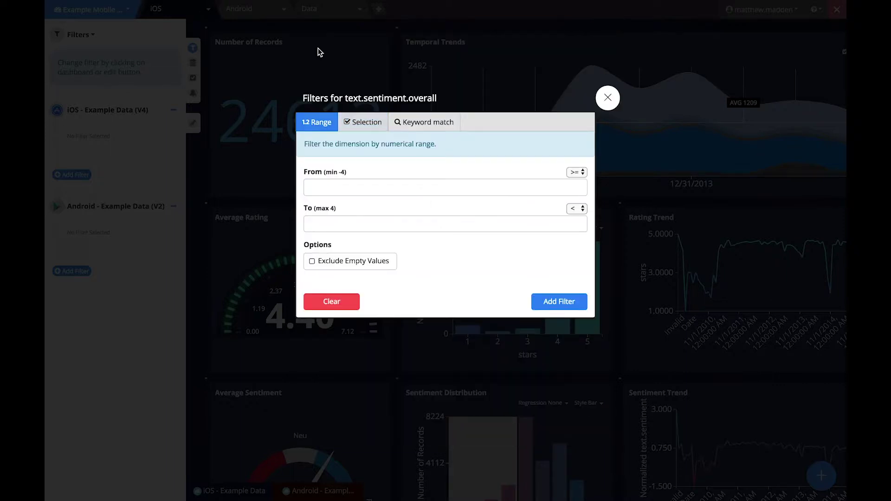
pyautogui.click(350, 187)
pyautogui.write('-4')
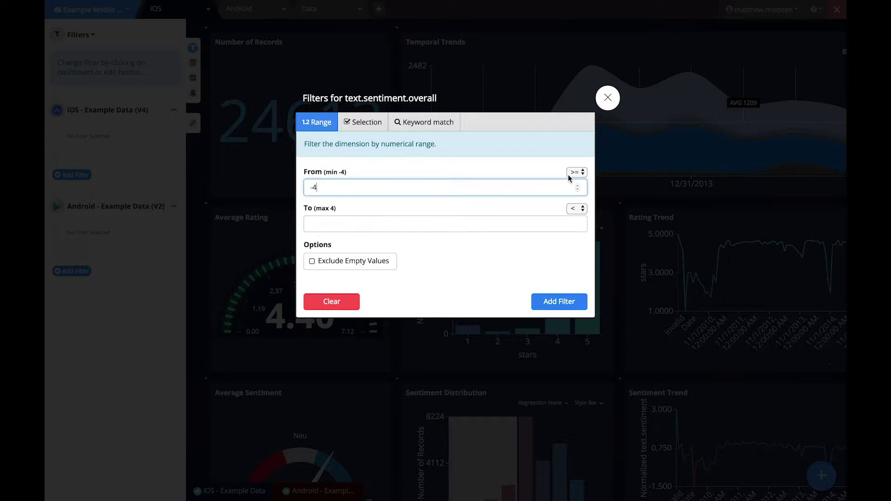
pyautogui.click(342, 220)
pyautogui.write('-1')
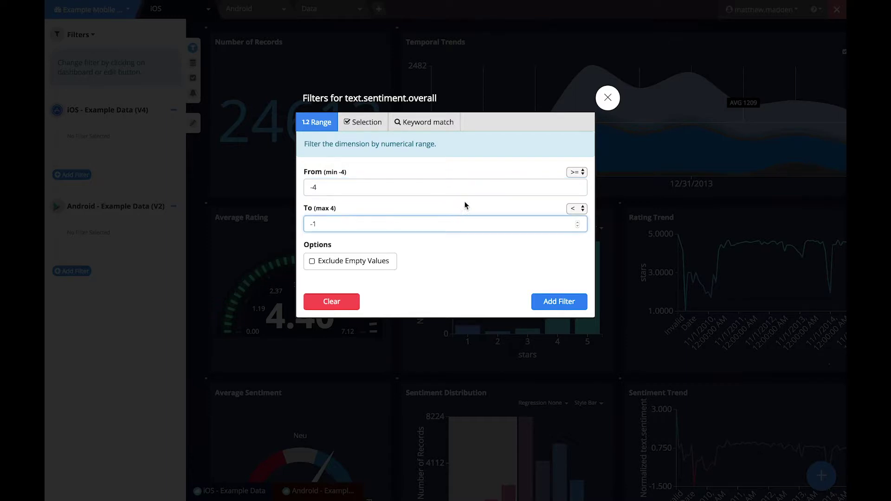
# Make the upper bound inclusive (<=), keep the lower bound at >=, and add the sentiment range filter
pyautogui.click(574, 173)
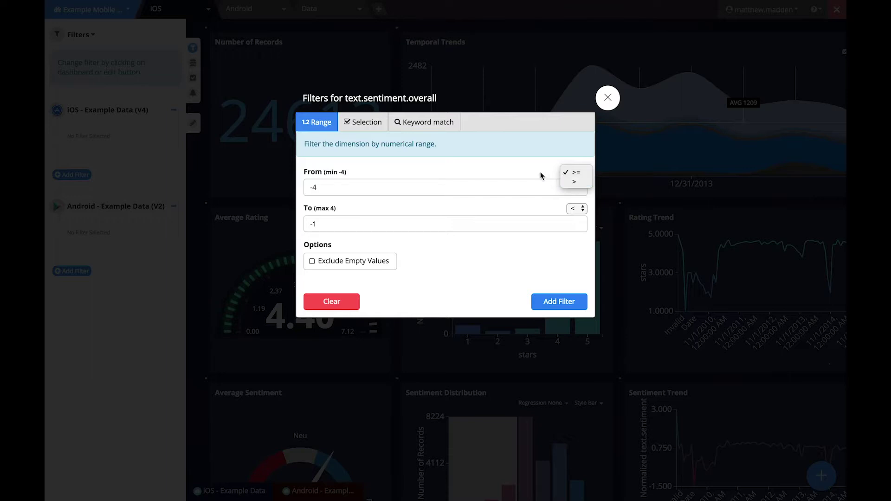
pyautogui.click(525, 166)
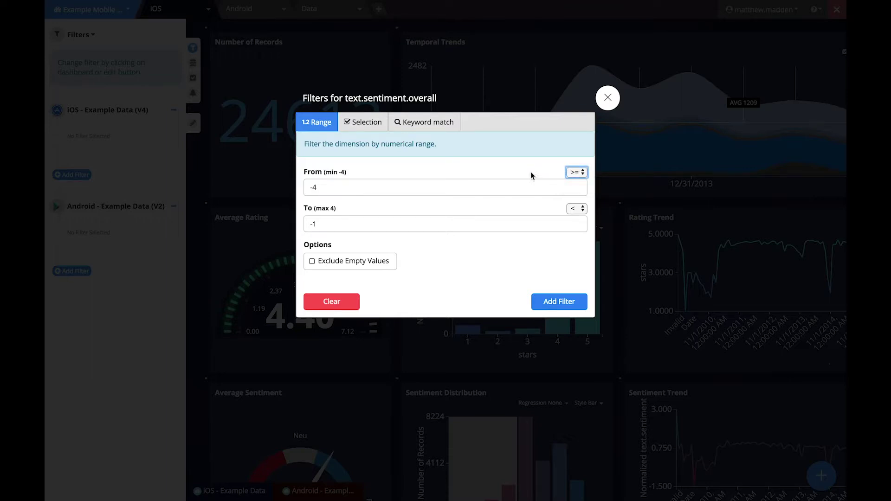
pyautogui.click(578, 210)
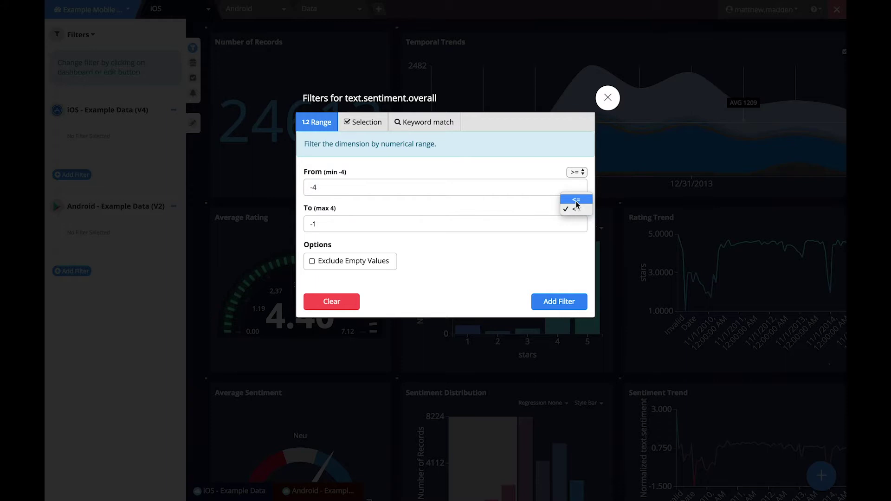
pyautogui.click(576, 201)
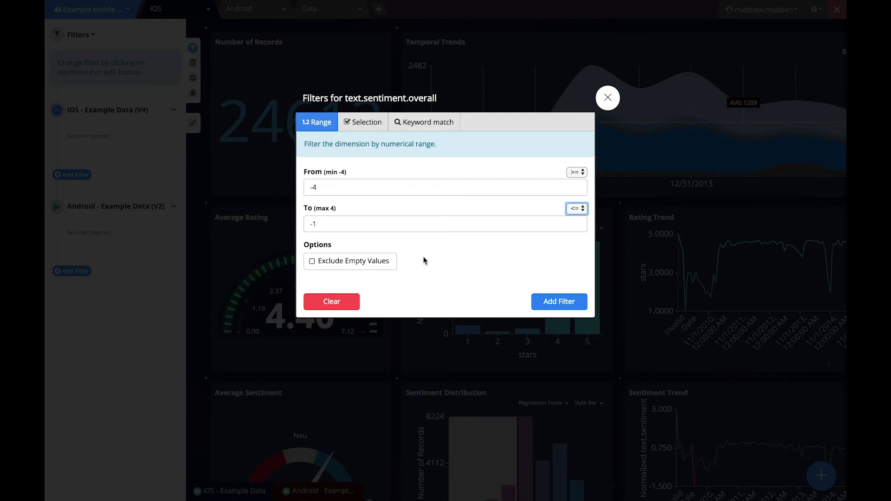
pyautogui.click(312, 262)
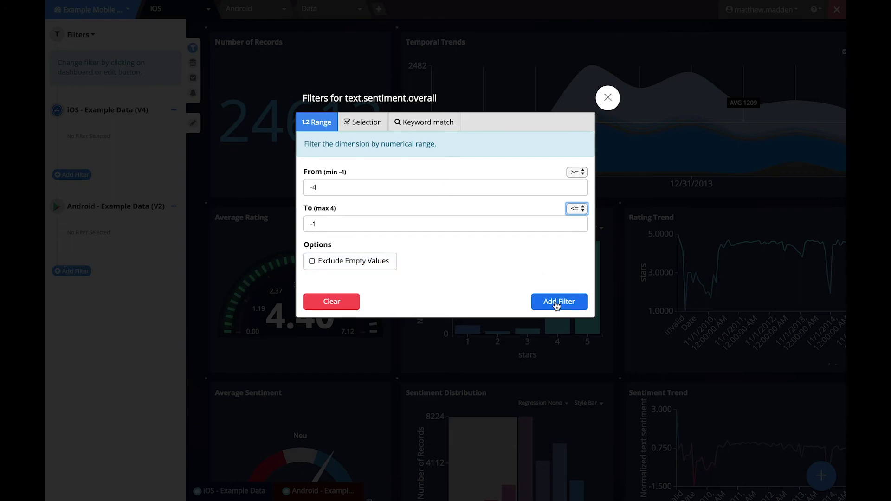
pyautogui.click(557, 302)
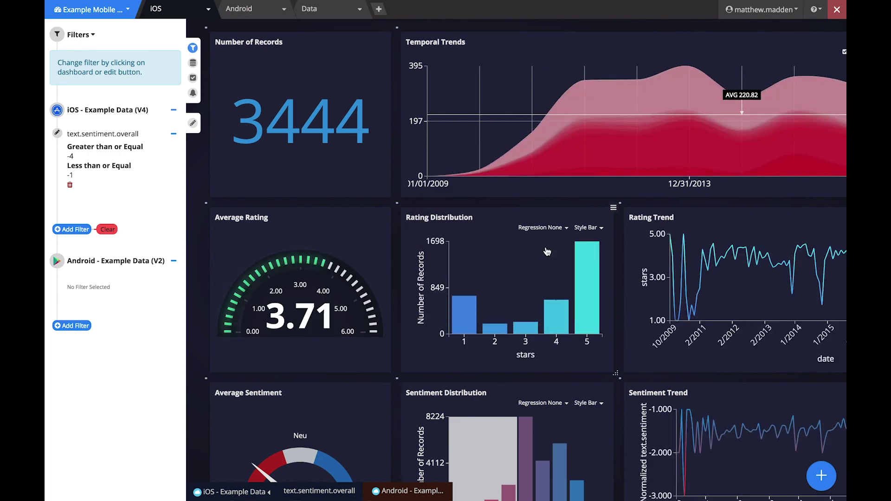
# Examine the sentiment charts, topic wheel, buzzwords and verbatim reviews for the filtered iOS data
pyautogui.scroll(-9, 547, 251)
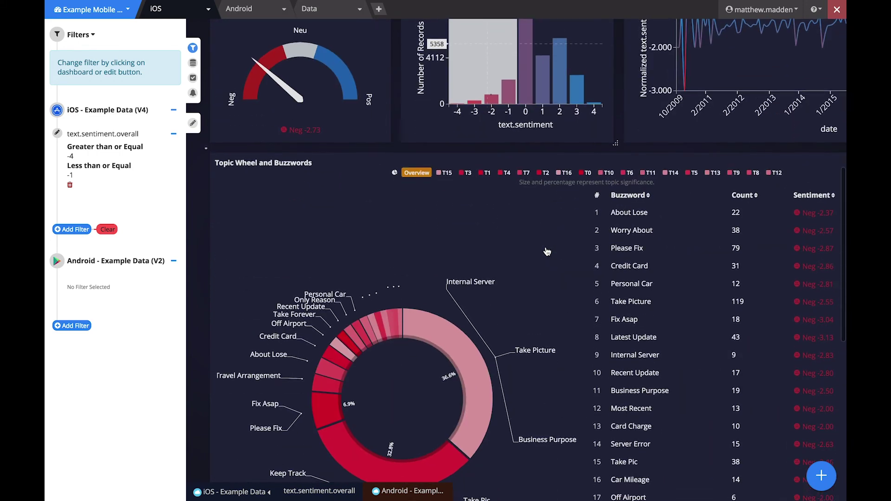
pyautogui.scroll(-4, 548, 251)
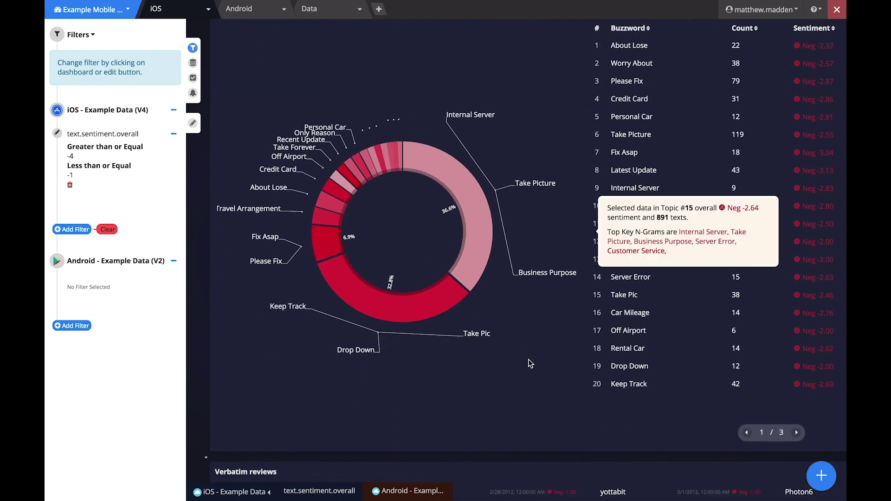
pyautogui.scroll(-4, 529, 362)
pyautogui.scroll(10, 519, 271)
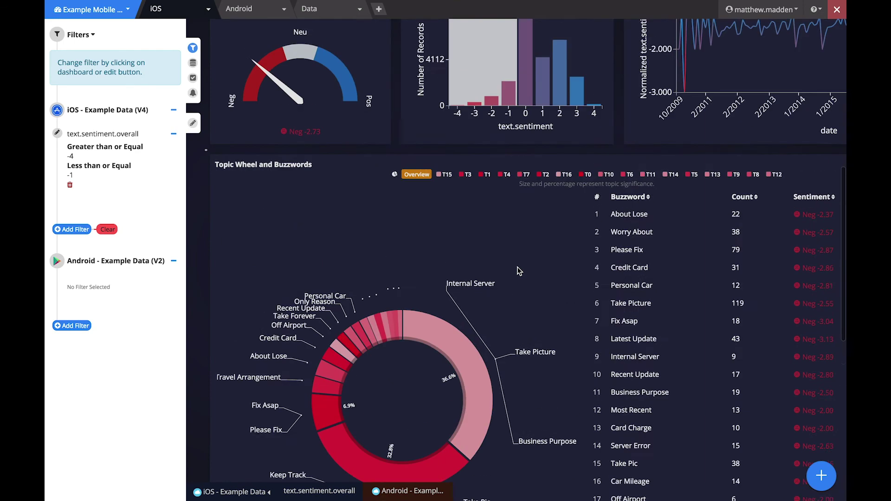